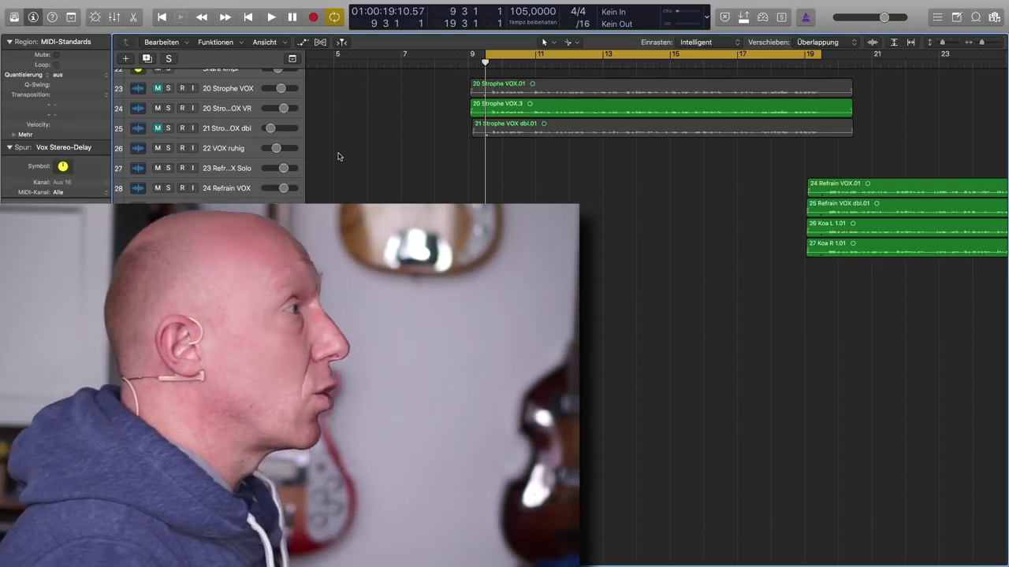
Play the verse, solo the 20 Strophe VOX VR track, and show the mixer before stopping playback
key("space")
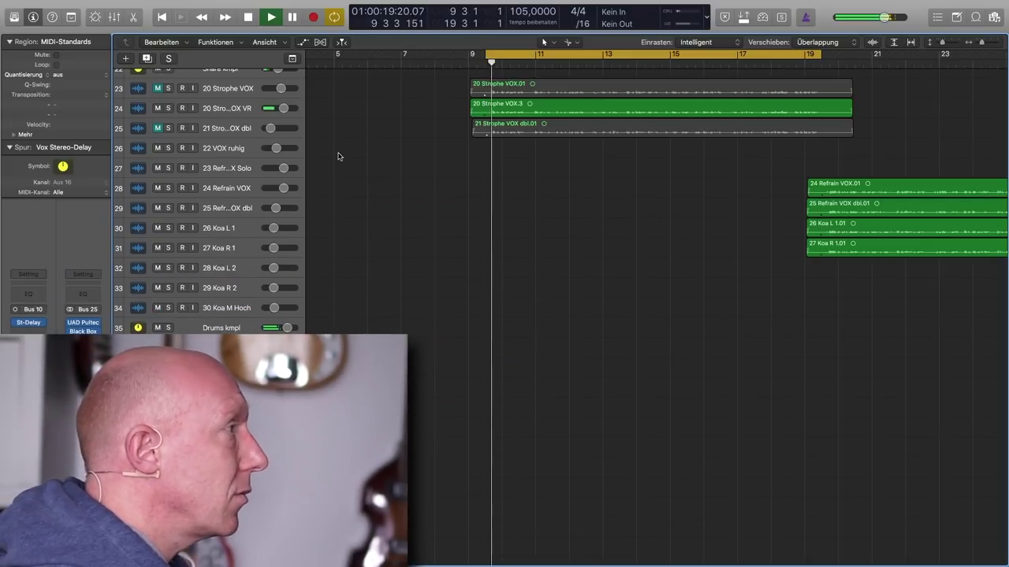
left_click(229, 111)
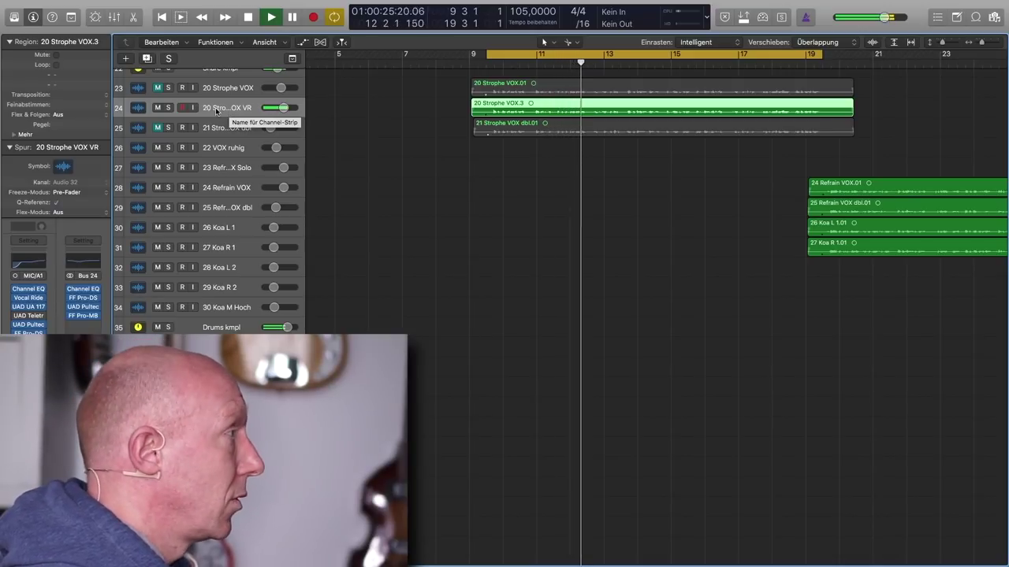
key("s")
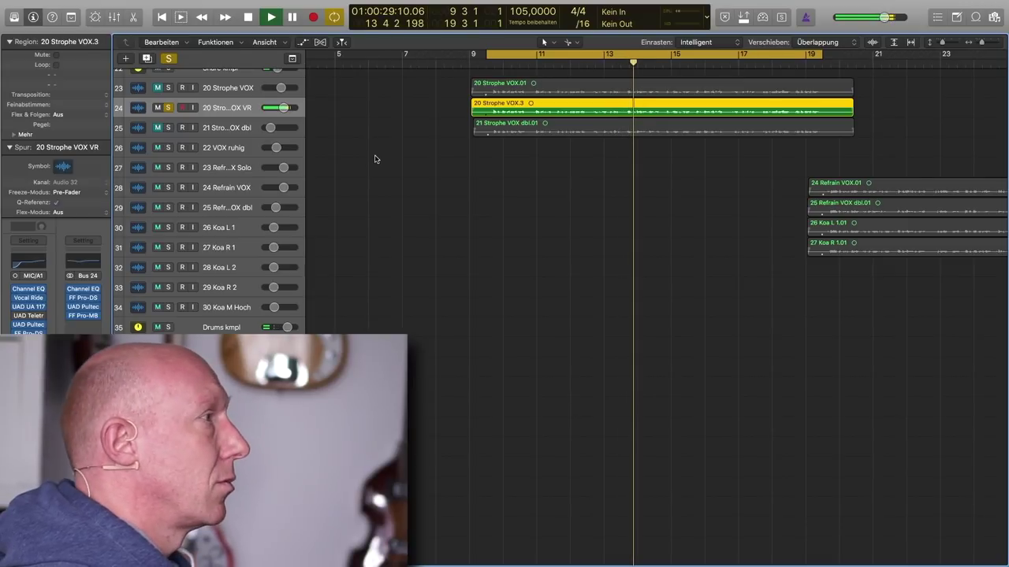
key("x")
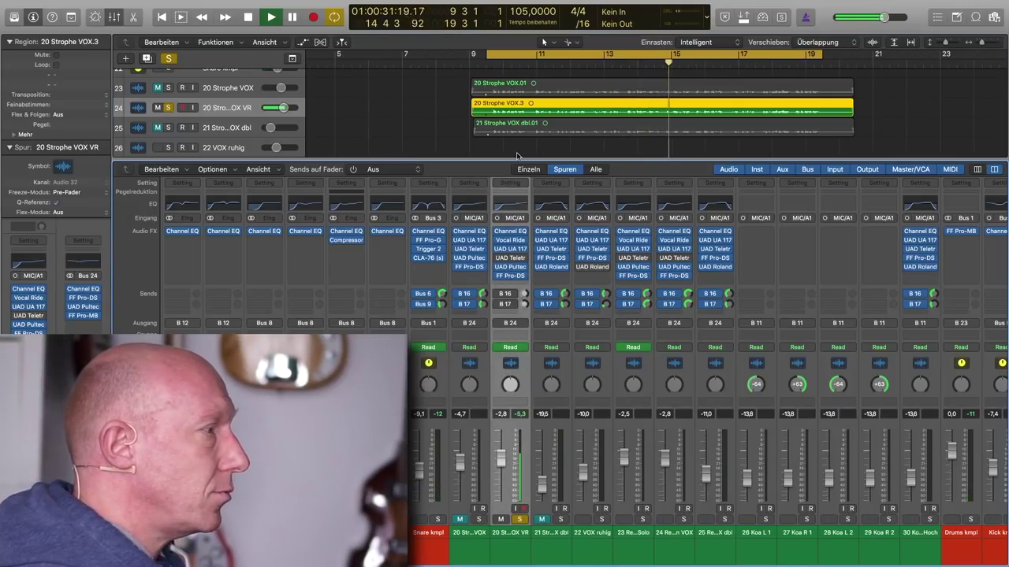
key("space")
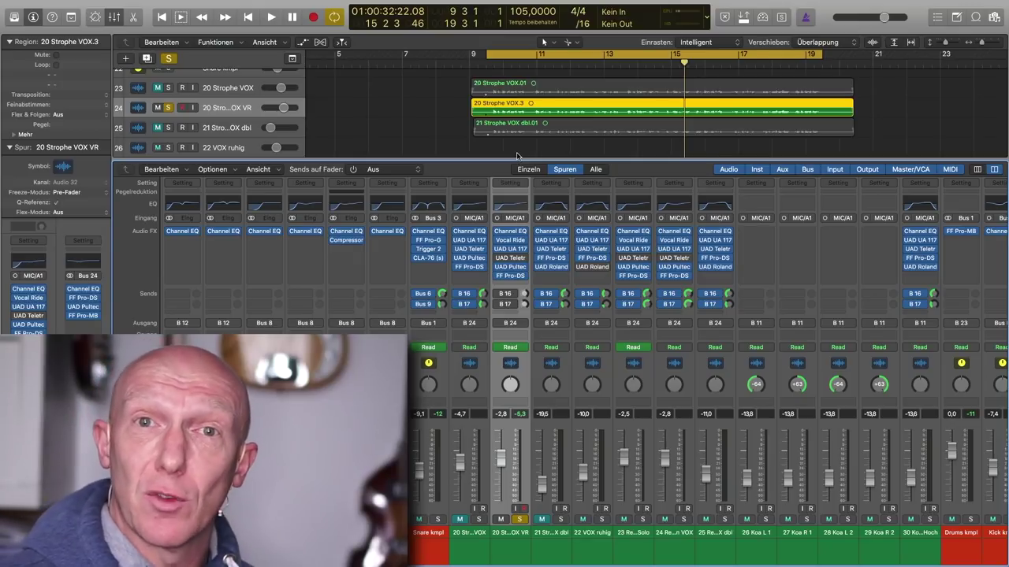
Add a send to Bus 10 in the next free send slot of the 20 Strophe VOX VR channel
left_click(512, 313)
mouse_move(530, 376)
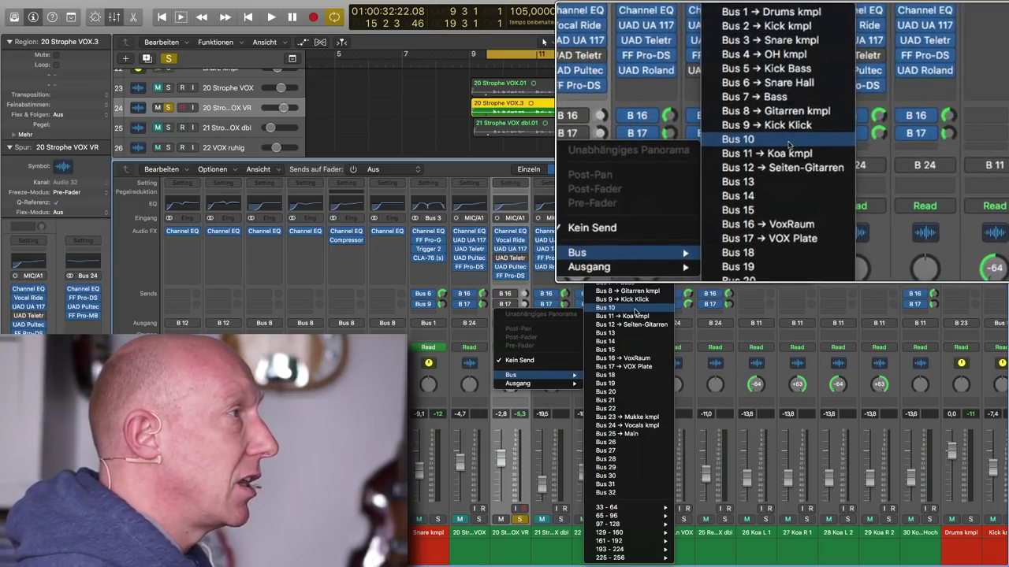
left_click(629, 308)
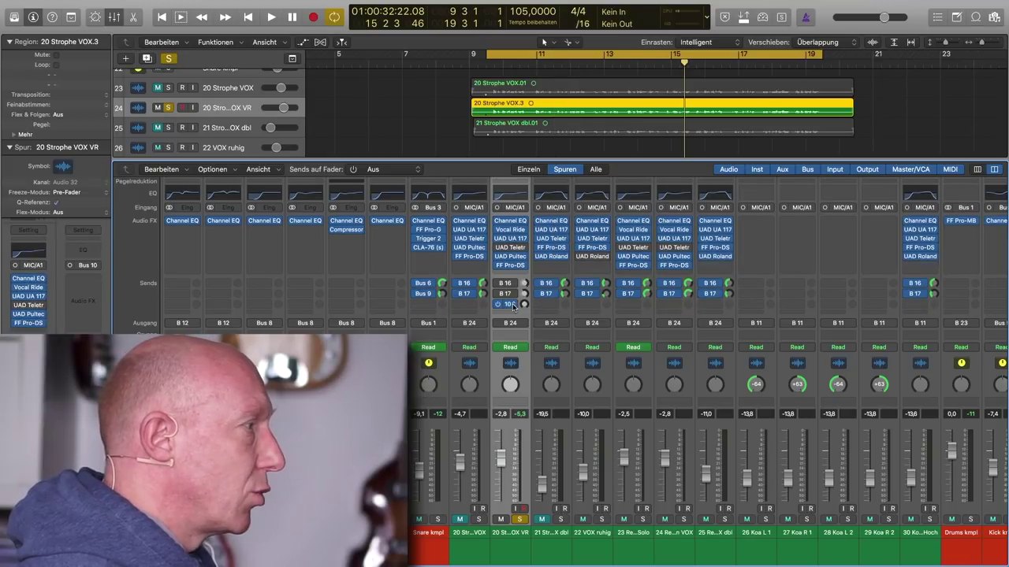
Go to the new aux channel fed by Bus 10 and rename it "Vocal Dely"
double_click(508, 304)
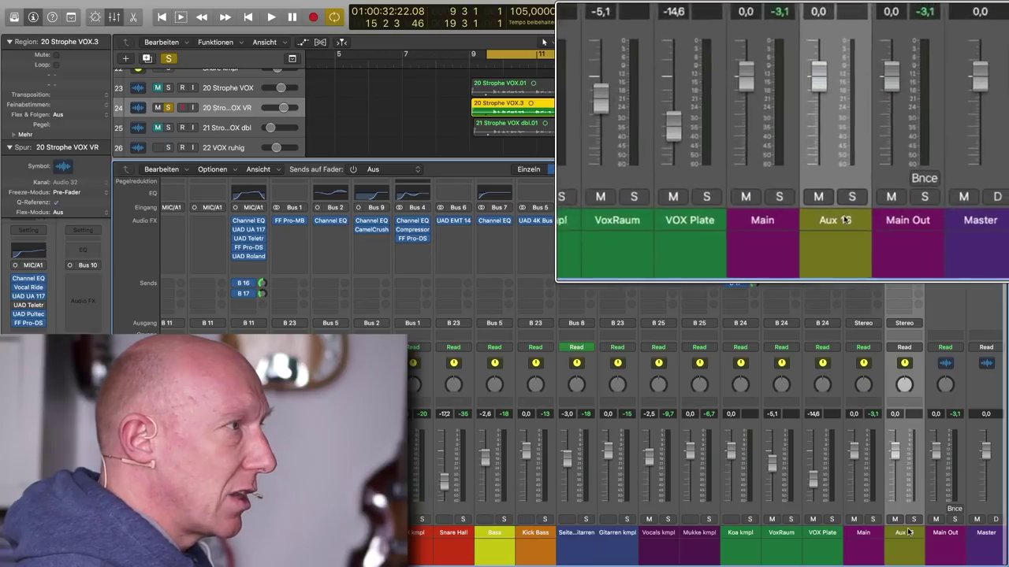
double_click(904, 534)
key("BackSpace")
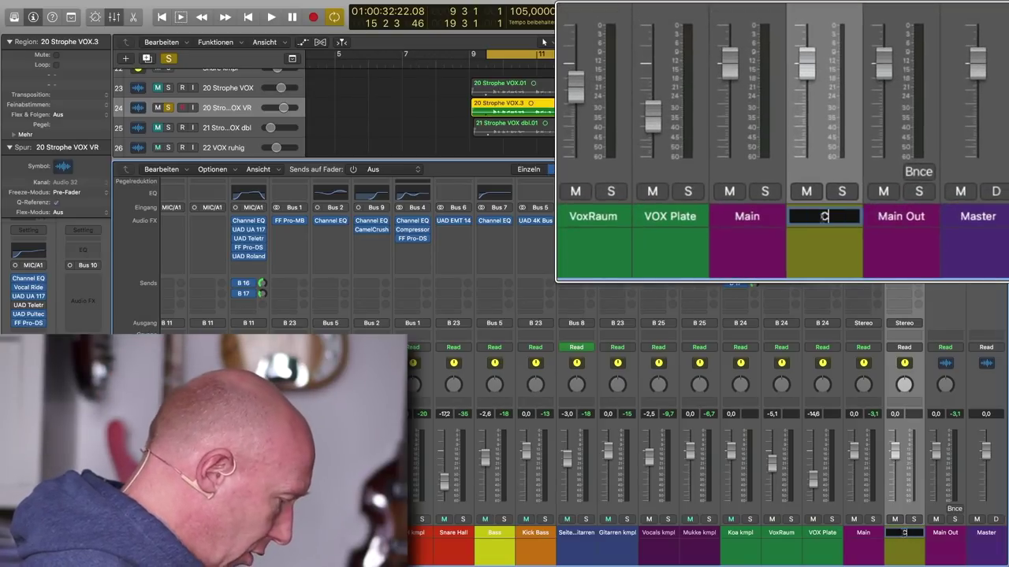
type("Vocal Dely")
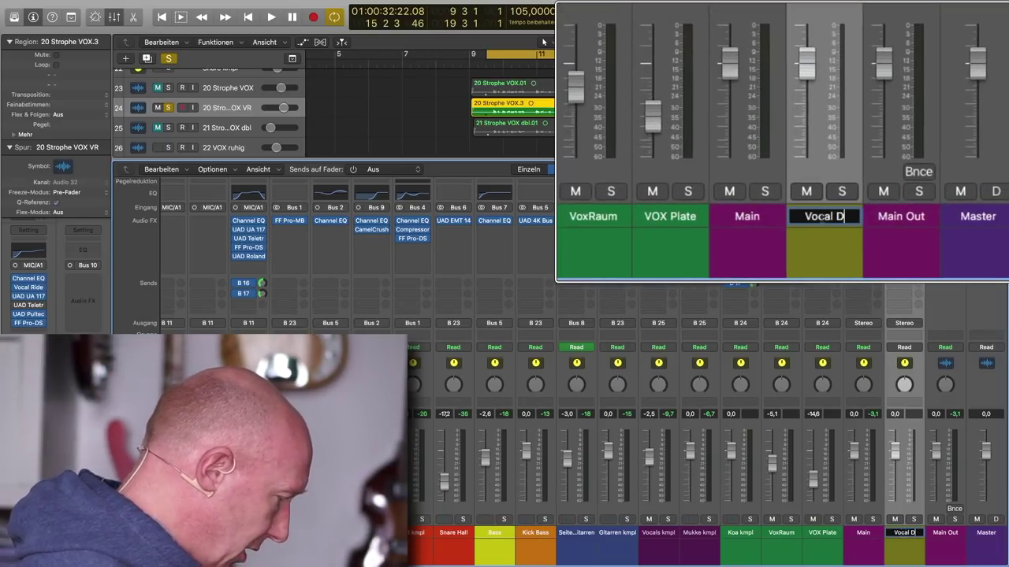
key("Return")
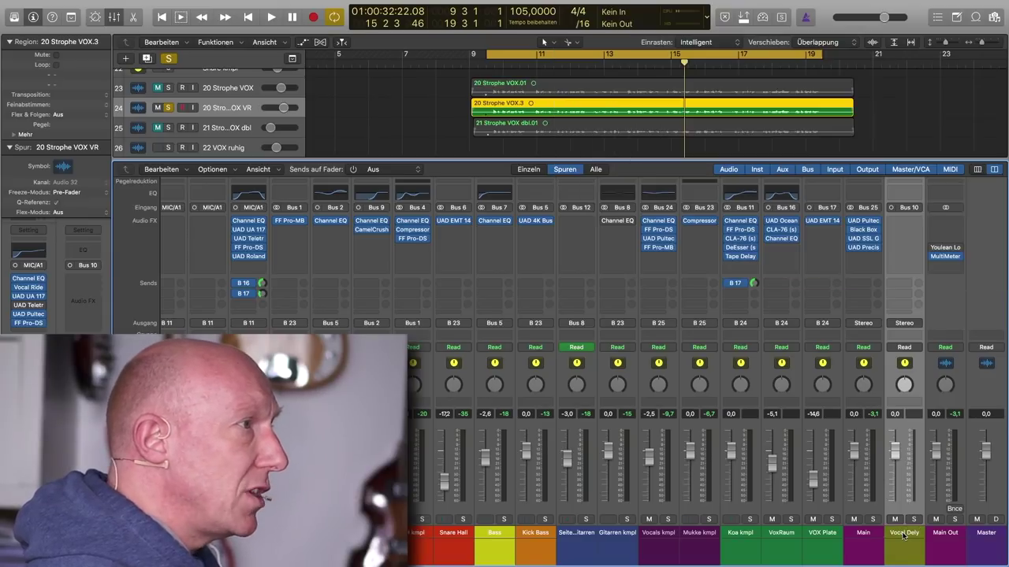
Insert a Mono->Stereo Stereo Delay on the Vocal Dely aux and move its window clear of the webcam area
left_click(910, 231)
mouse_move(937, 290)
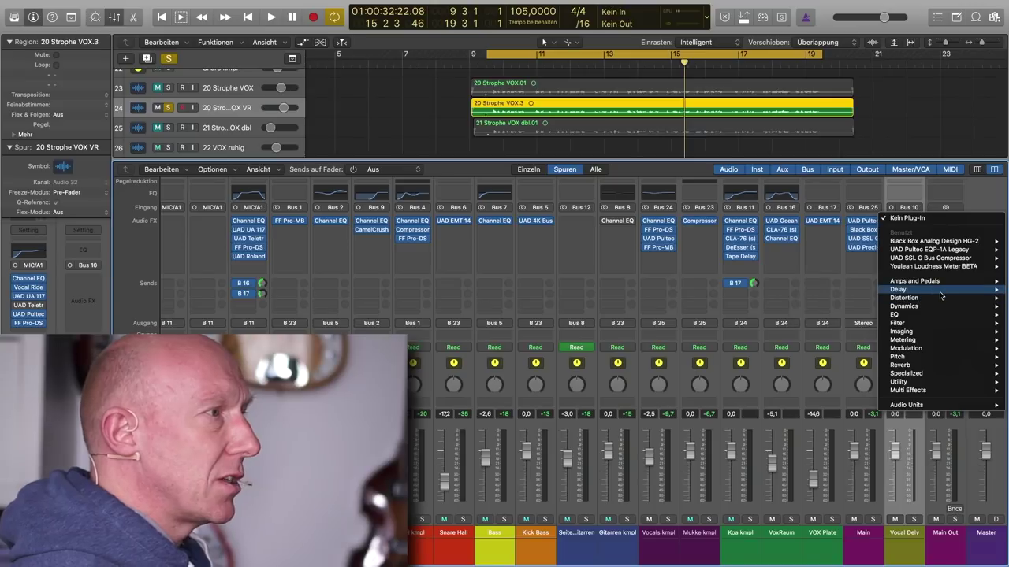
mouse_move(842, 316)
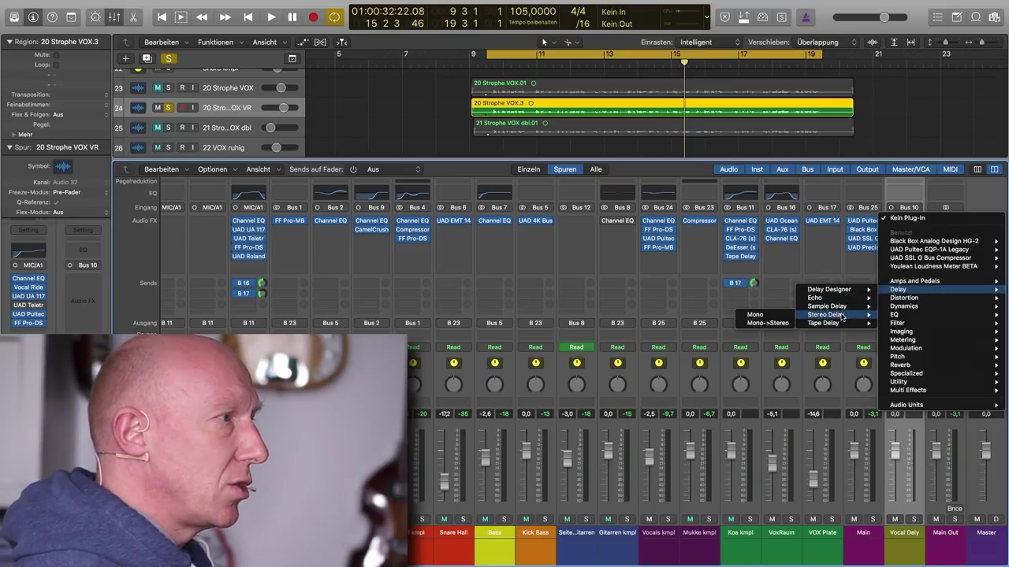
left_click(767, 324)
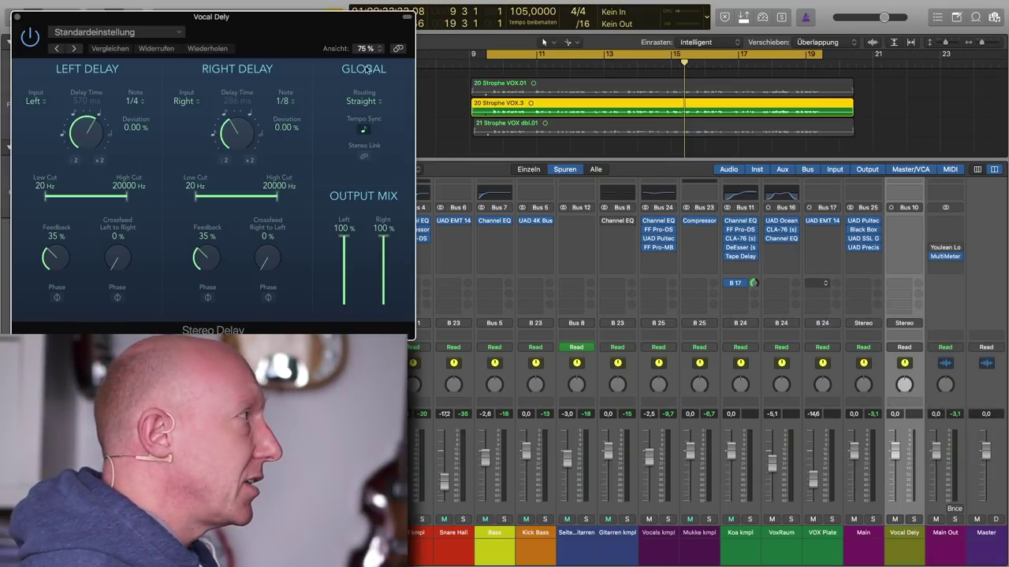
left_click_drag(273, 17, 829, 70)
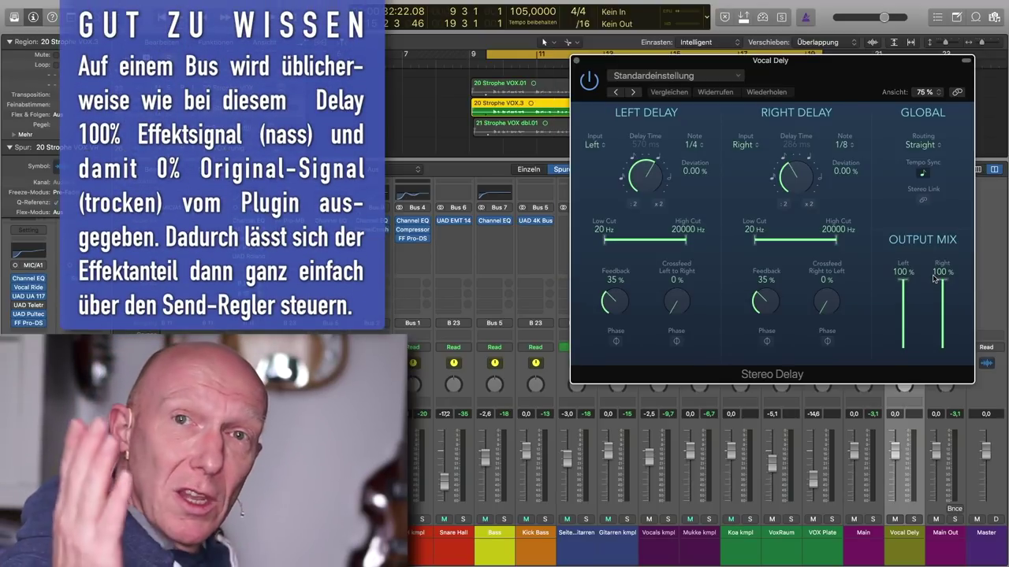
Set the Stereo Delay's note values to 1/8 for the left delay and 1/16 dotted for the right
left_click(702, 147)
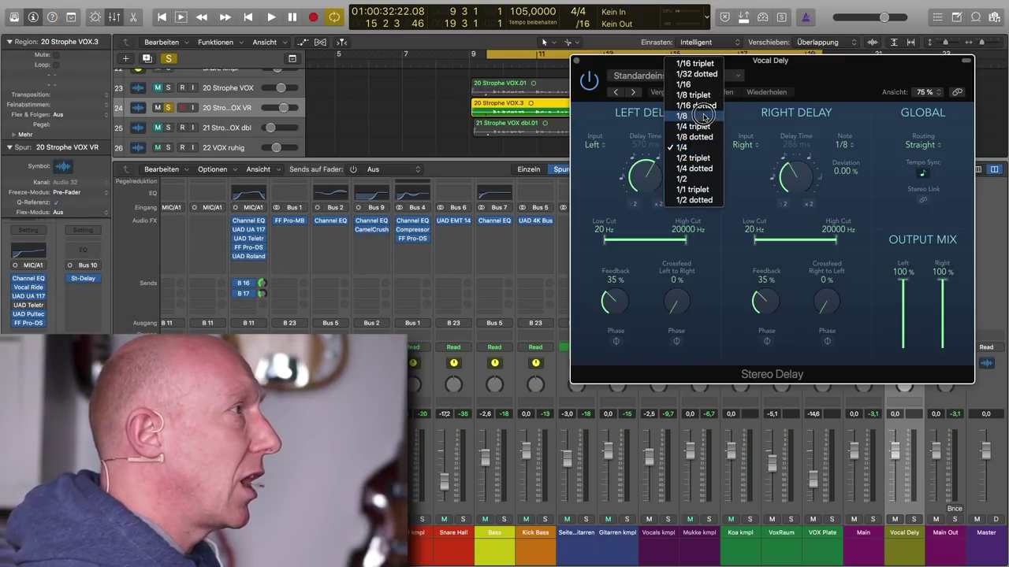
left_click(700, 117)
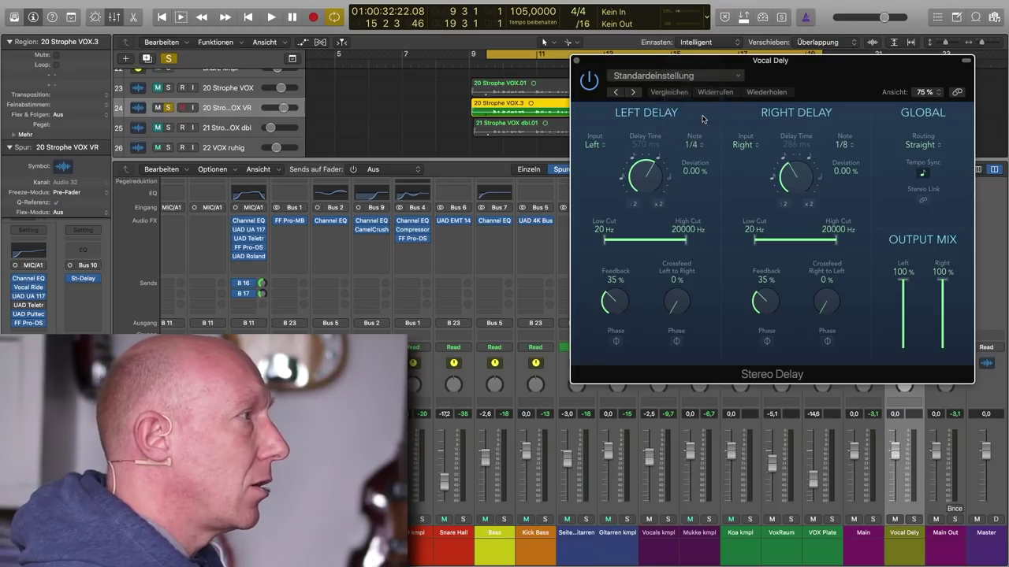
left_click(845, 145)
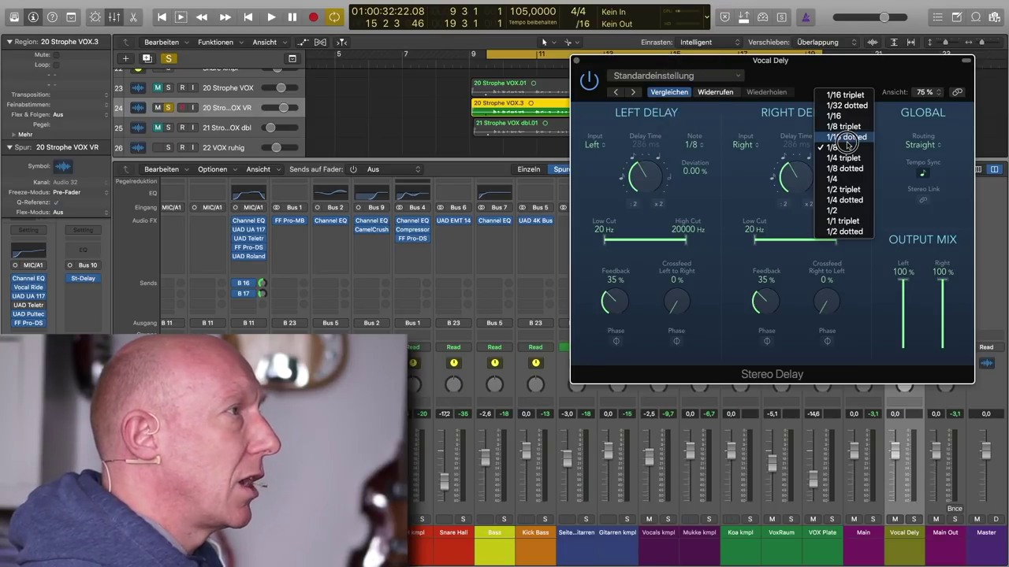
left_click(847, 138)
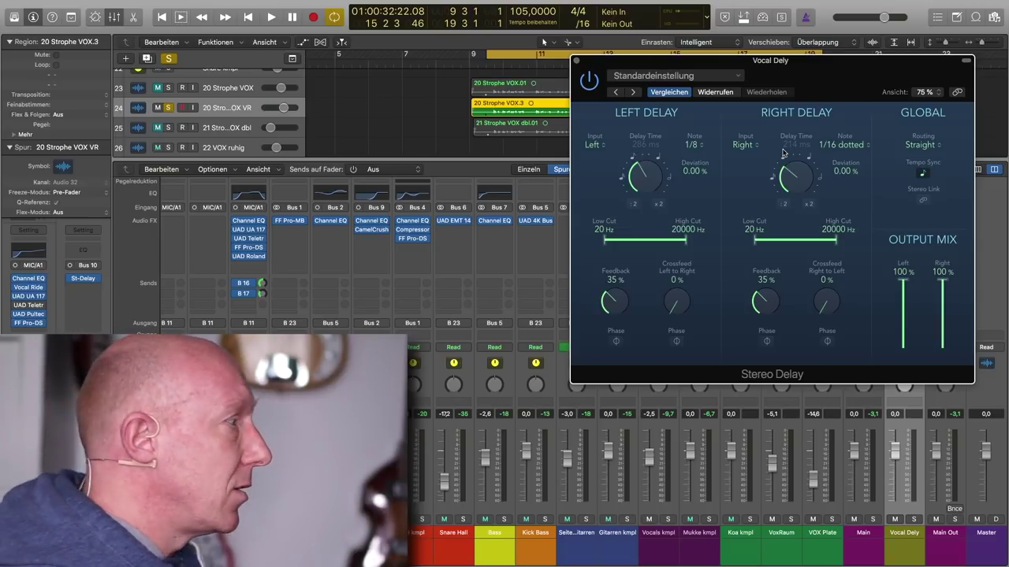
Set the 20 Strophe VOX VR channel's Bus 10 send to 0.0 and play the soloed vocal to hear the delay
scroll(511, 385, "left", 10)
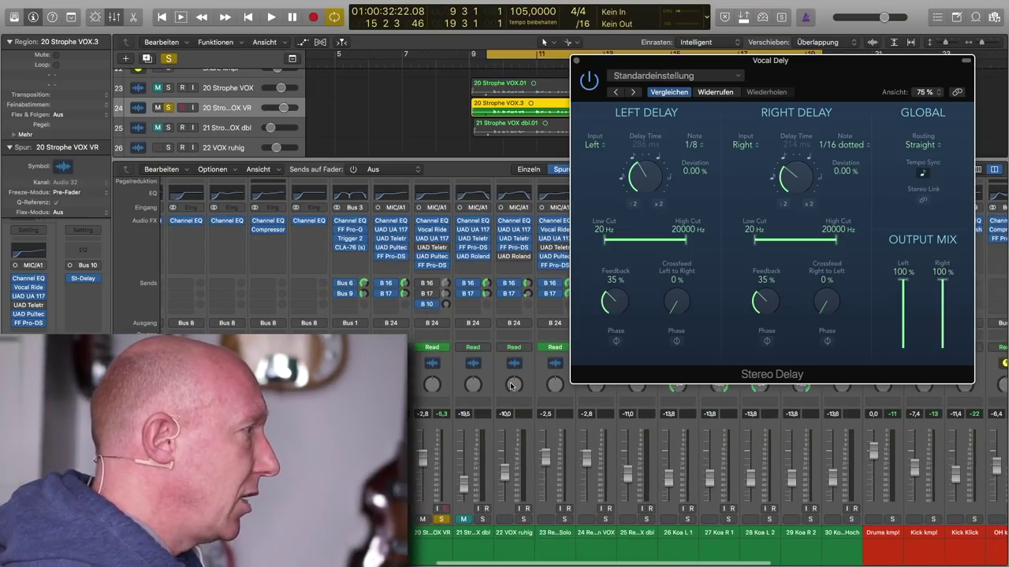
left_click(446, 306, "alt")
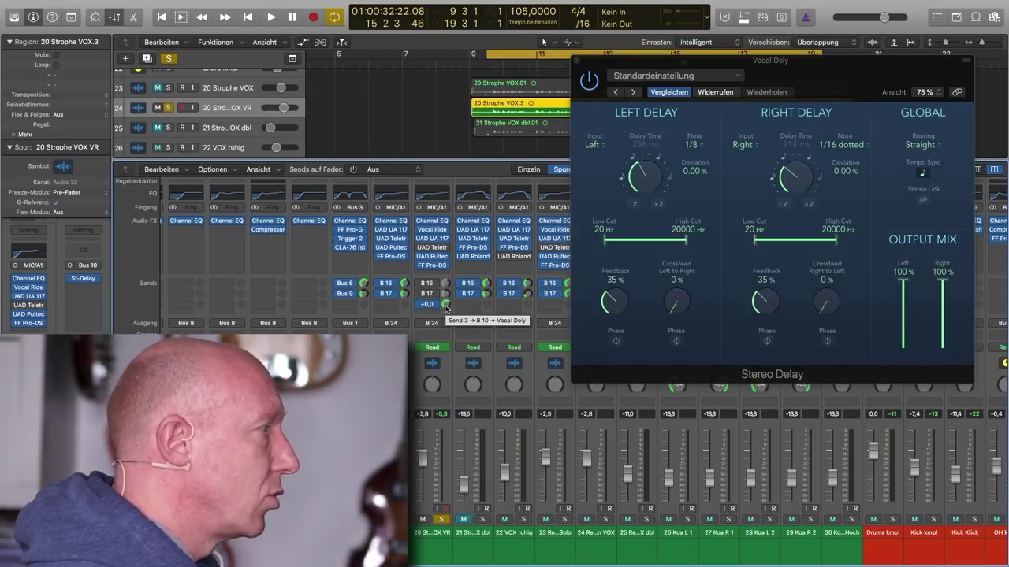
left_click_drag(837, 67, 819, 60)
key("space")
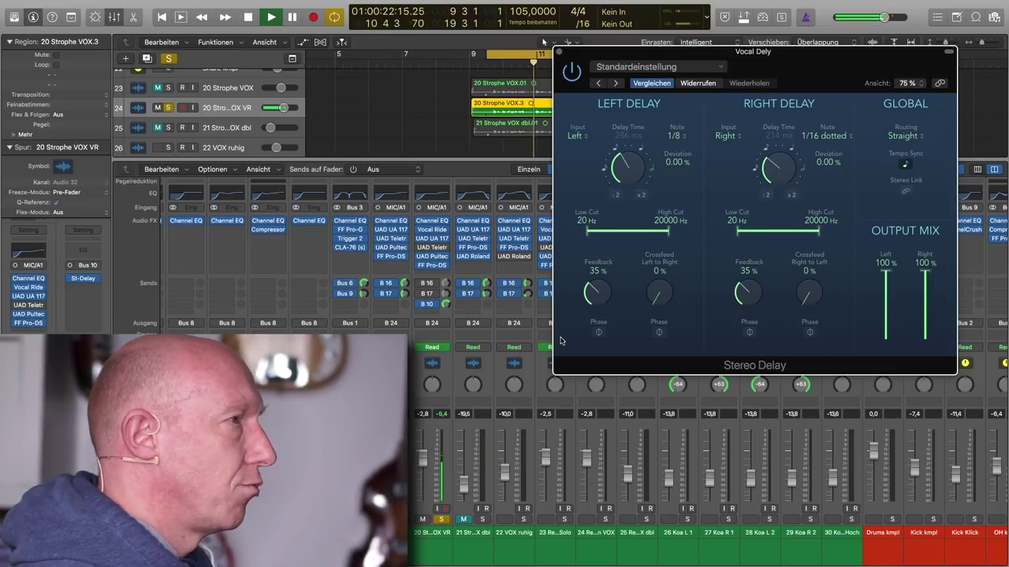
key("space")
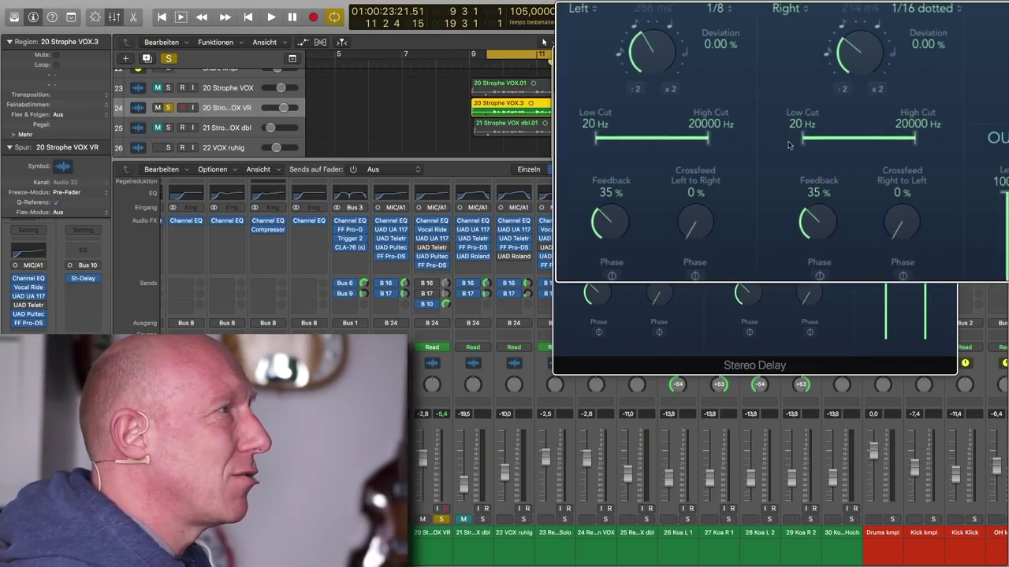
Filter the right delay to 140–4400 Hz and the left delay to 120–4700 Hz using low and high cut, then close the plug-in
left_click_drag(779, 145, 805, 144)
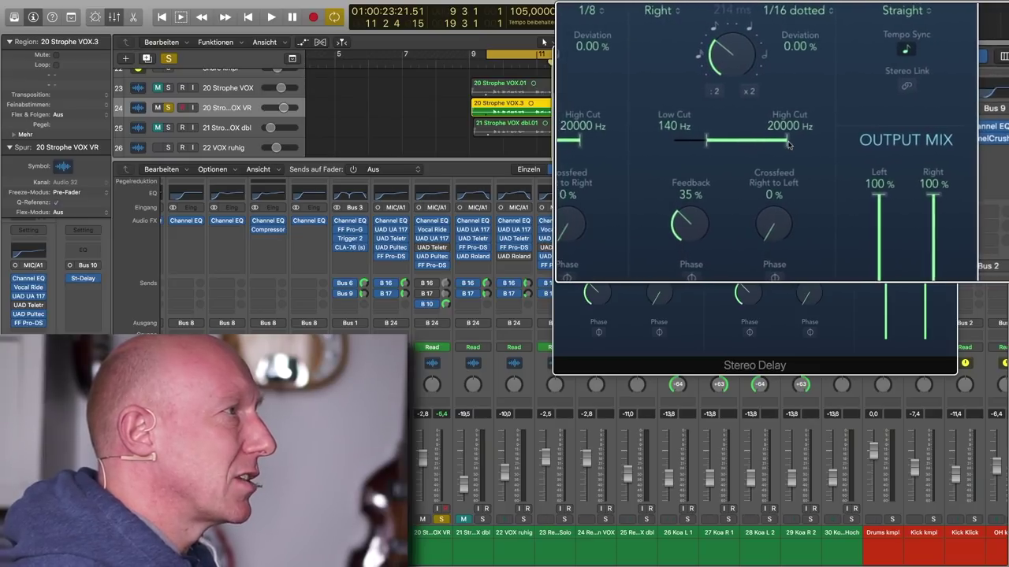
left_click_drag(788, 144, 788, 144)
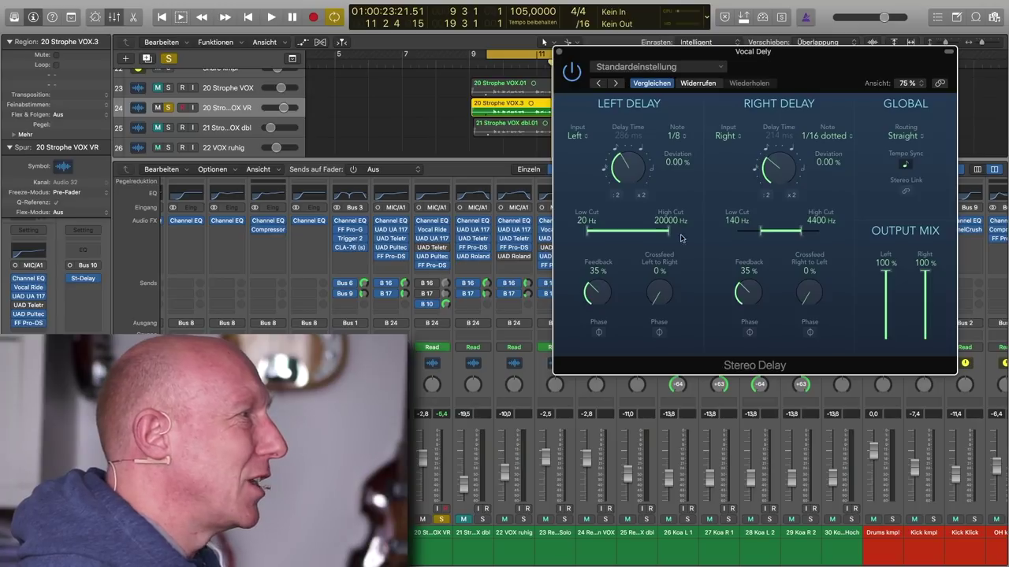
left_click_drag(667, 230, 652, 241)
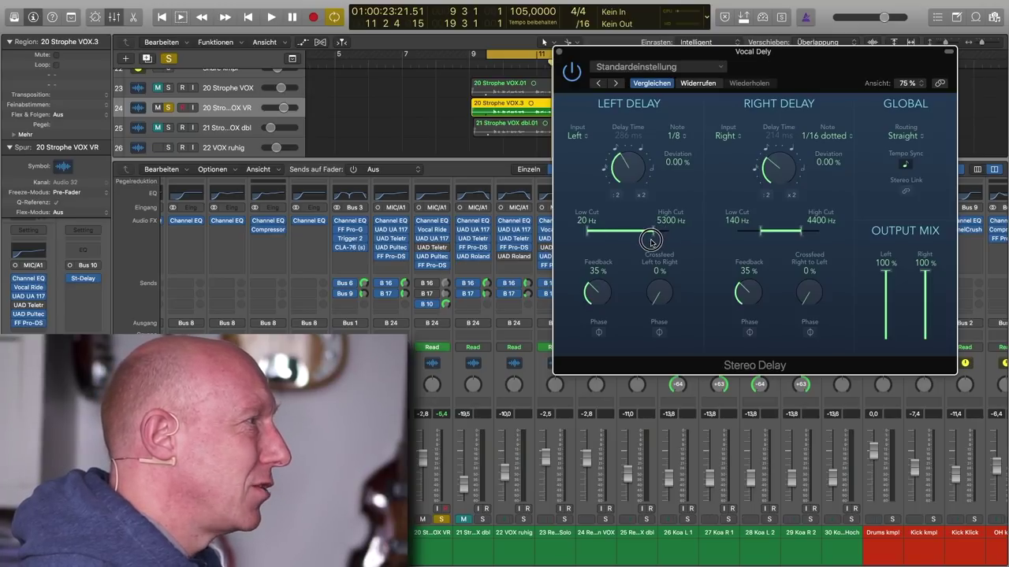
left_click_drag(589, 235, 651, 234)
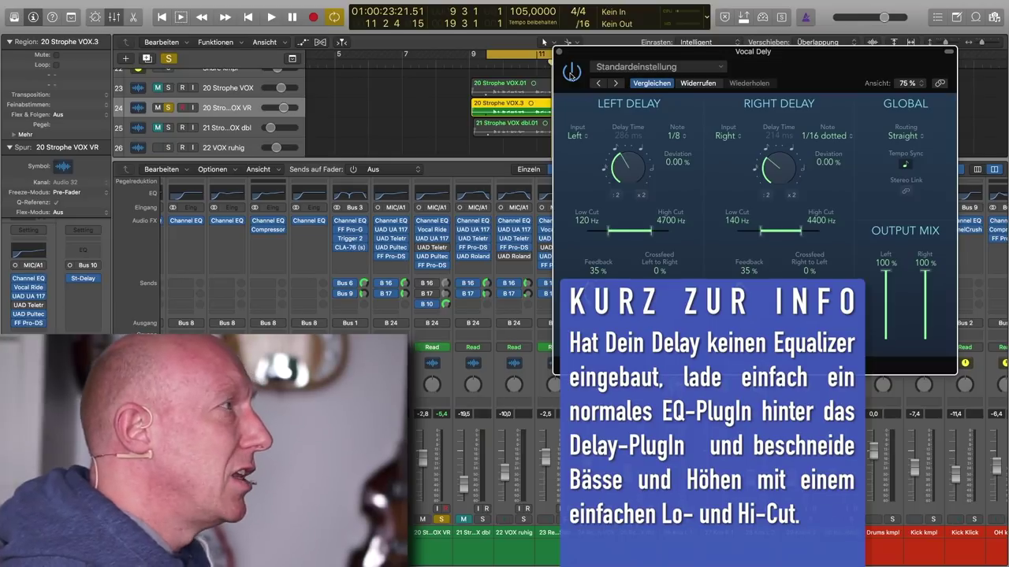
left_click(559, 53)
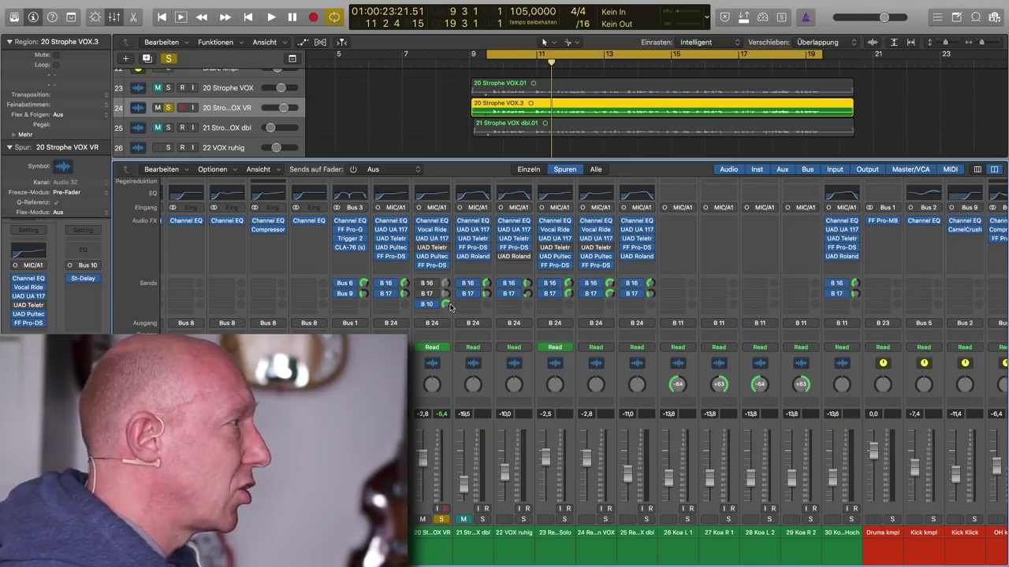
Lower and fine-tune the 20 Strophe VOX VR channel's Bus 10 send level by ear while playing the verse from the cycle start
key("Return")
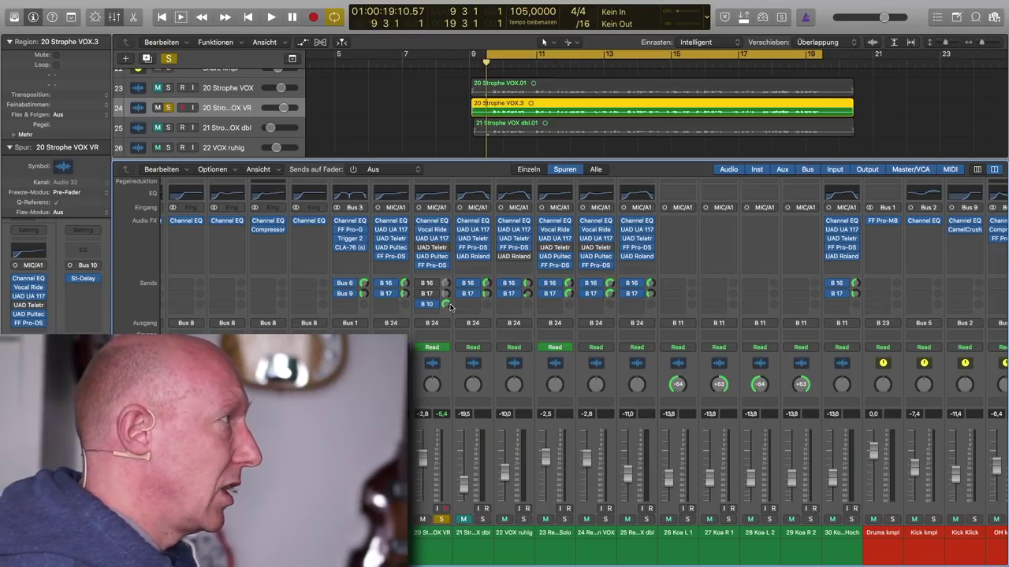
key("space")
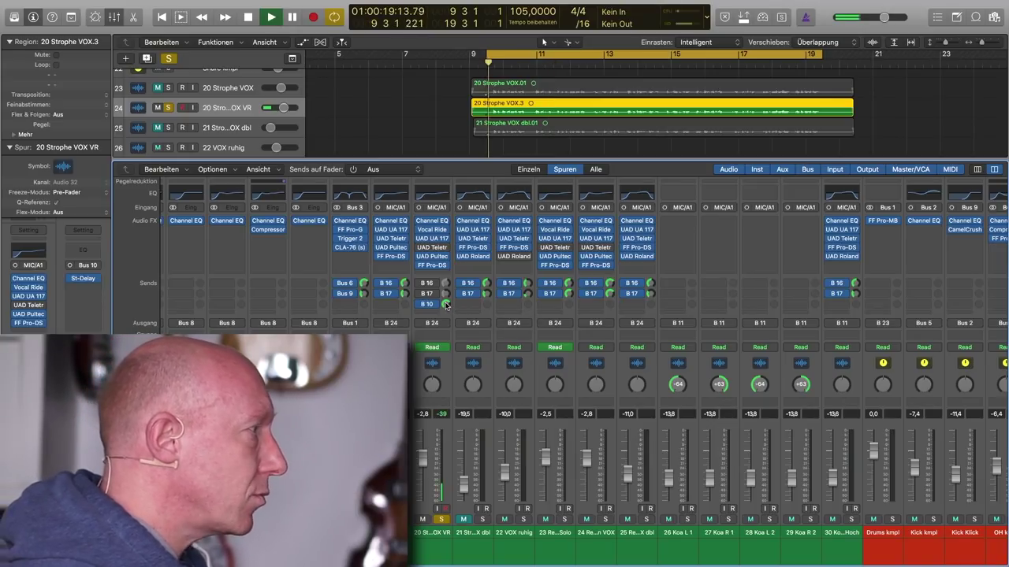
left_click_drag(446, 305, 449, 353)
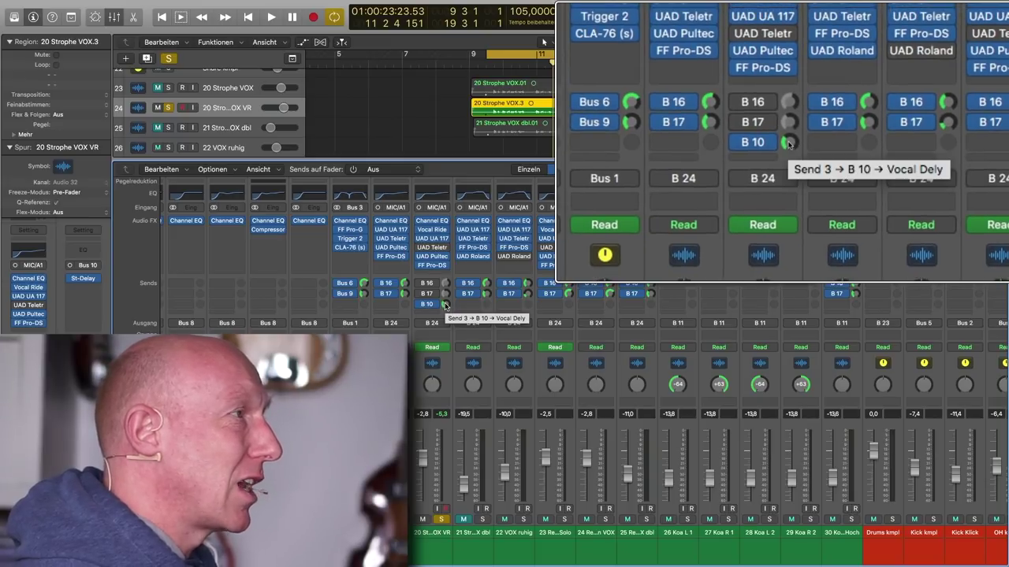
left_click(445, 304)
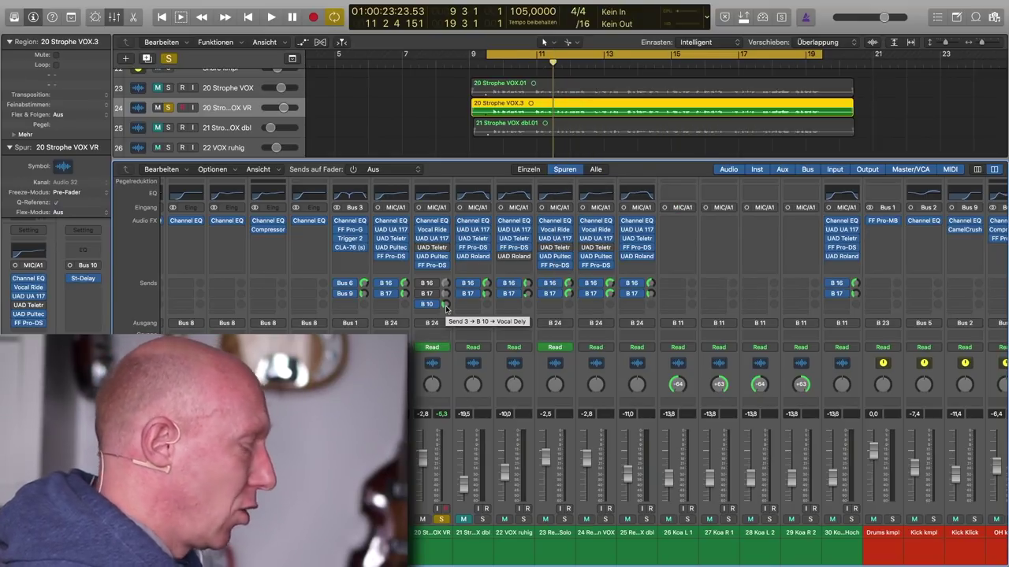
key("space")
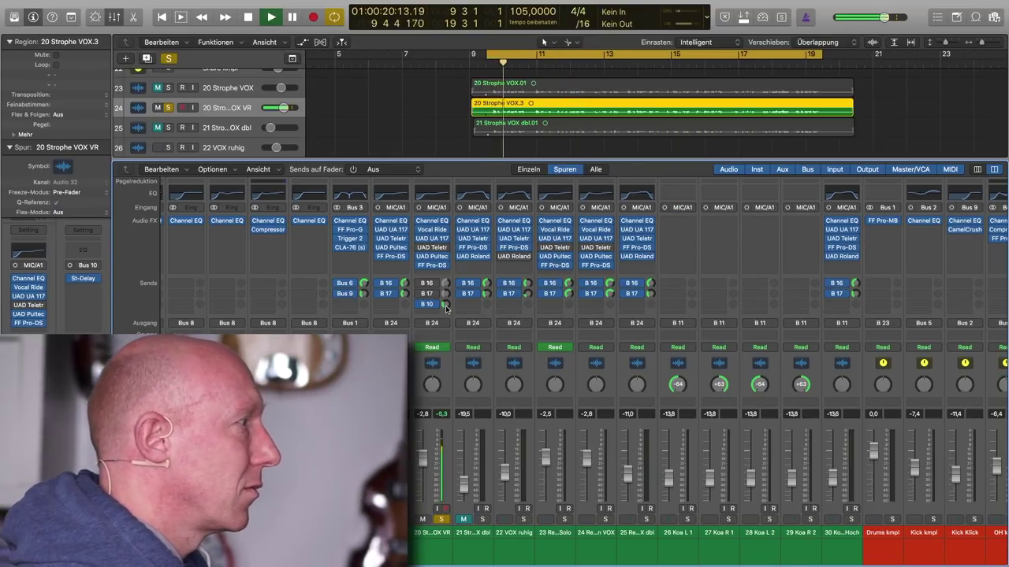
left_click_drag(446, 308, 446, 304)
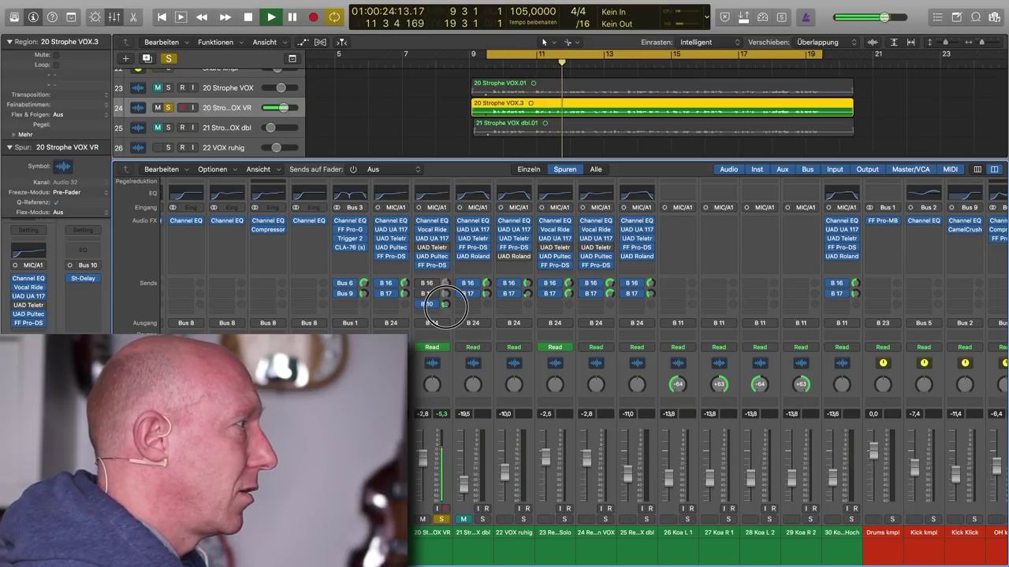
key("space")
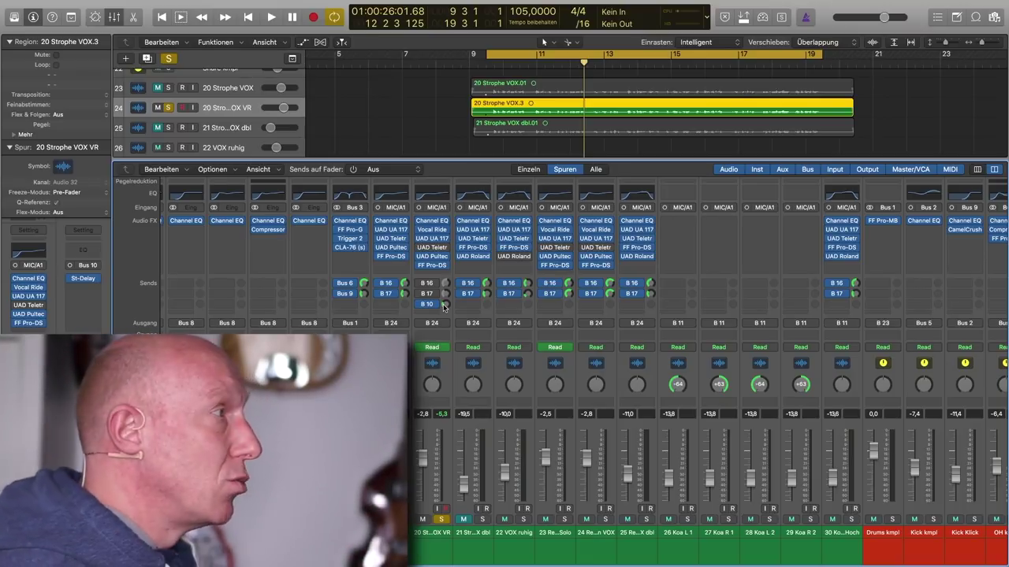
Play the soloed 20 Strophe VOX VR vocal from the cycle start, switching its Bus 10 send off and back on to compare
key("Return")
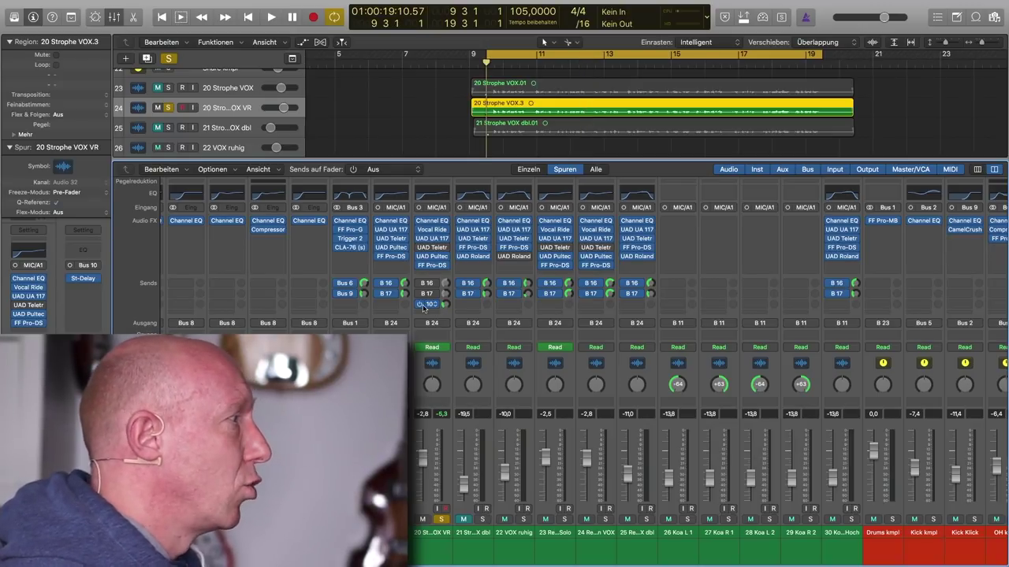
key("space")
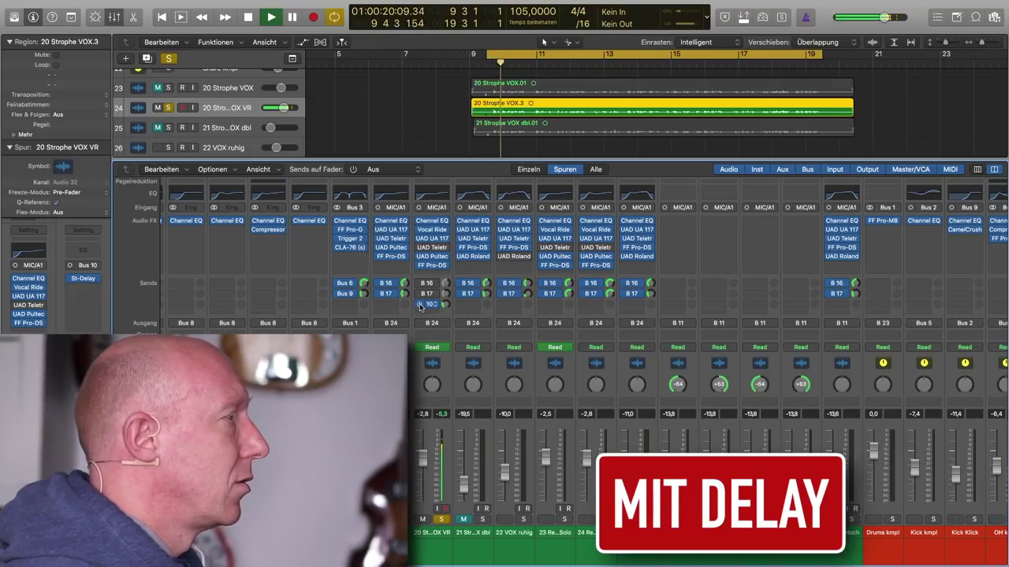
left_click(419, 306)
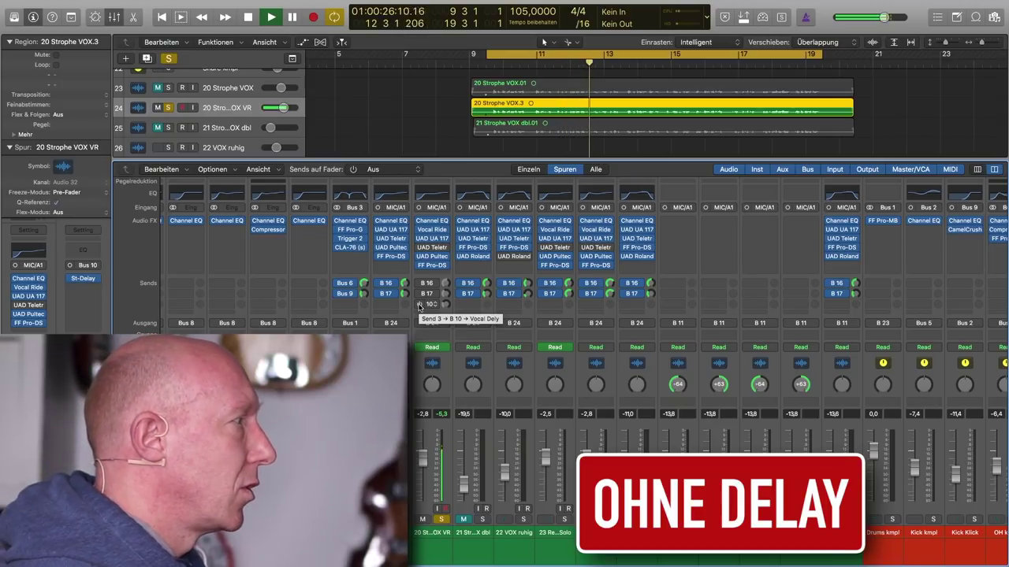
left_click(419, 306)
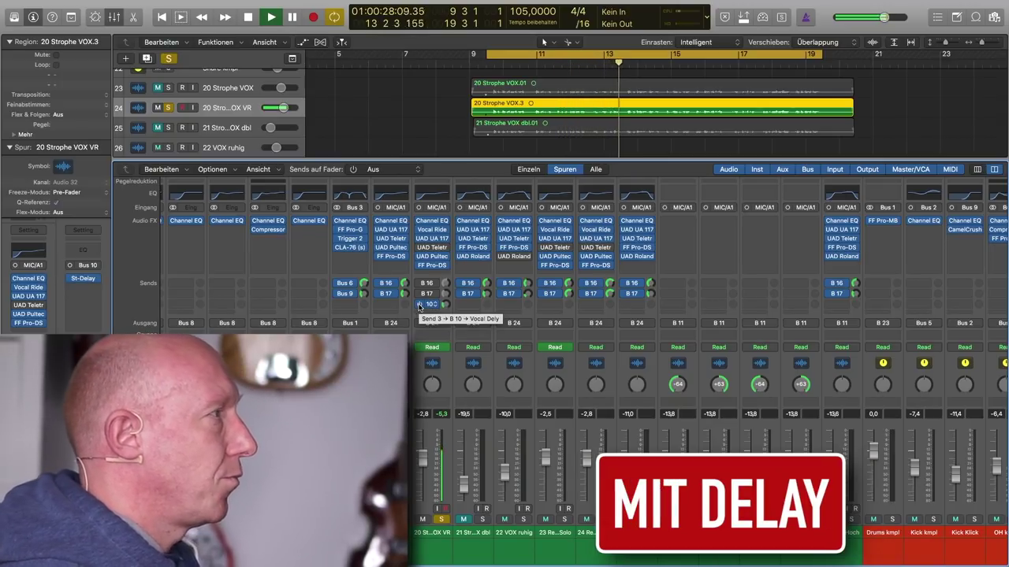
key("space")
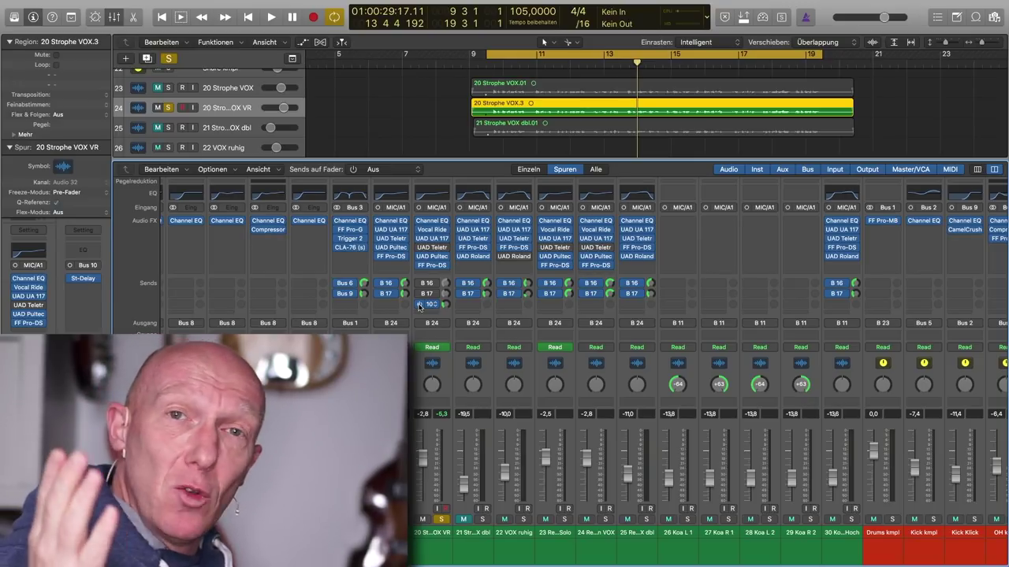
Unsolo the 20 Strophe VOX VR channel and fine-tune its Bus 10 send level while playing the full mix
left_click(441, 519)
key("space")
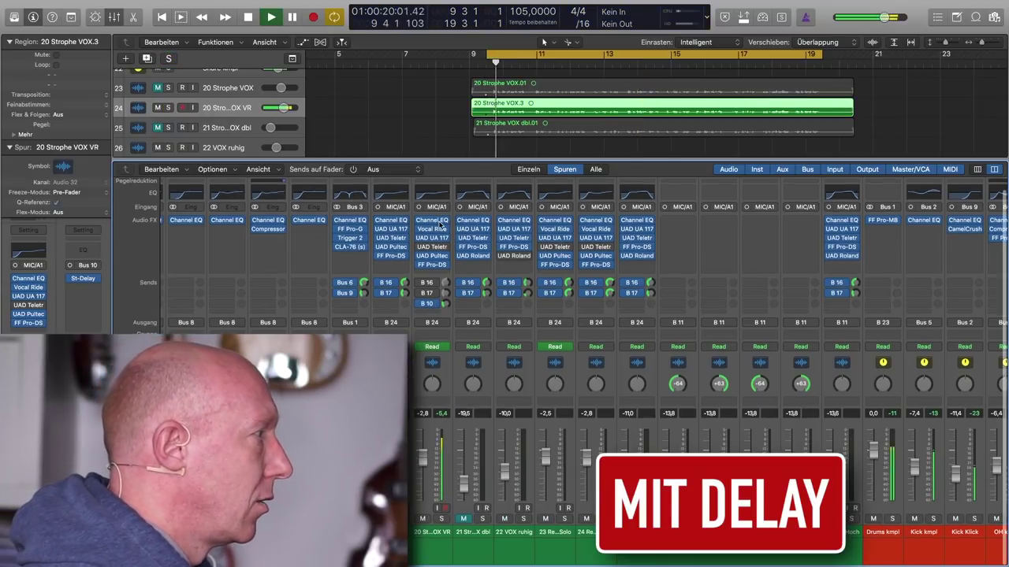
scroll(449, 309, "left", 1)
mouse_move(446, 304)
left_mouse_down()
mouse_move(446, 283)
mouse_move(444, 310)
left_mouse_up()
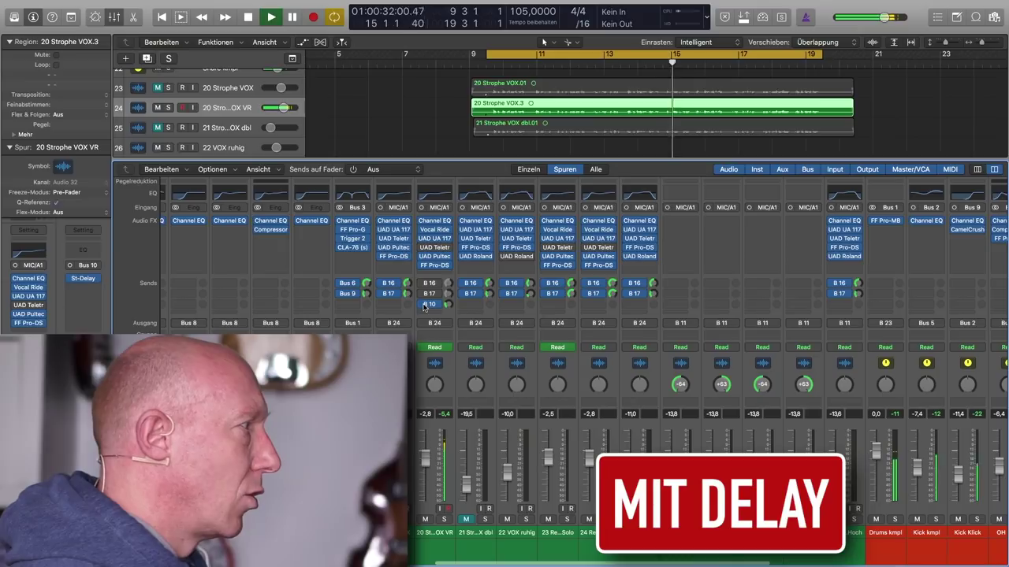
Compare the full mix with and without the vocal delay by toggling the 20 Strophe VOX VR channel's Bus 10 send, then stop playback
left_click(424, 306)
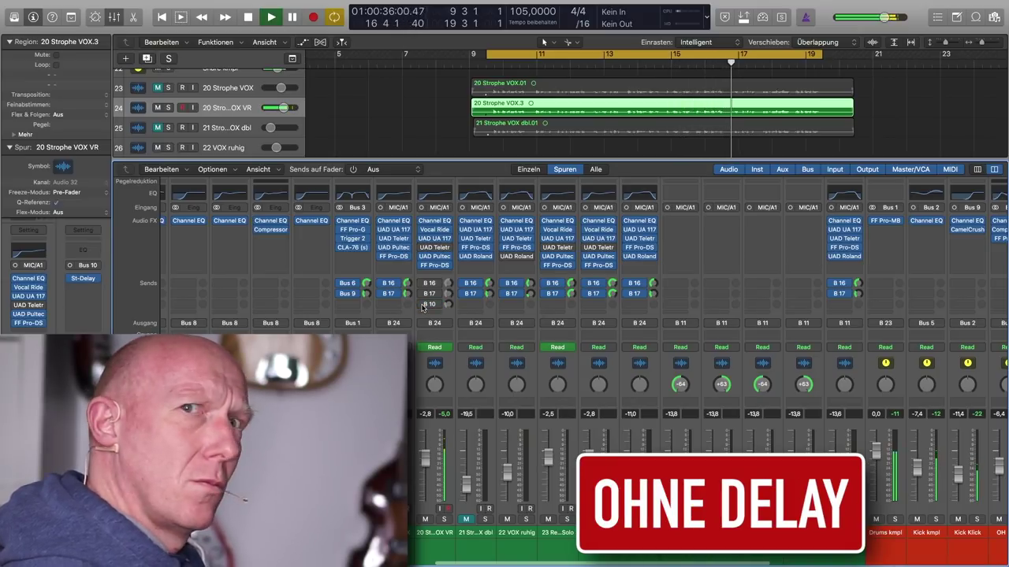
left_click(424, 306)
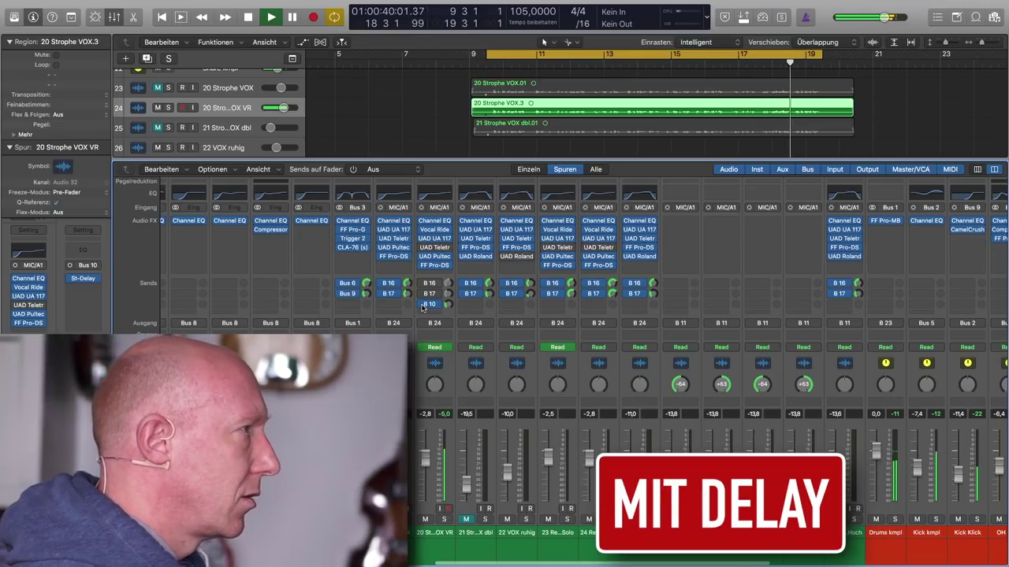
key("space")
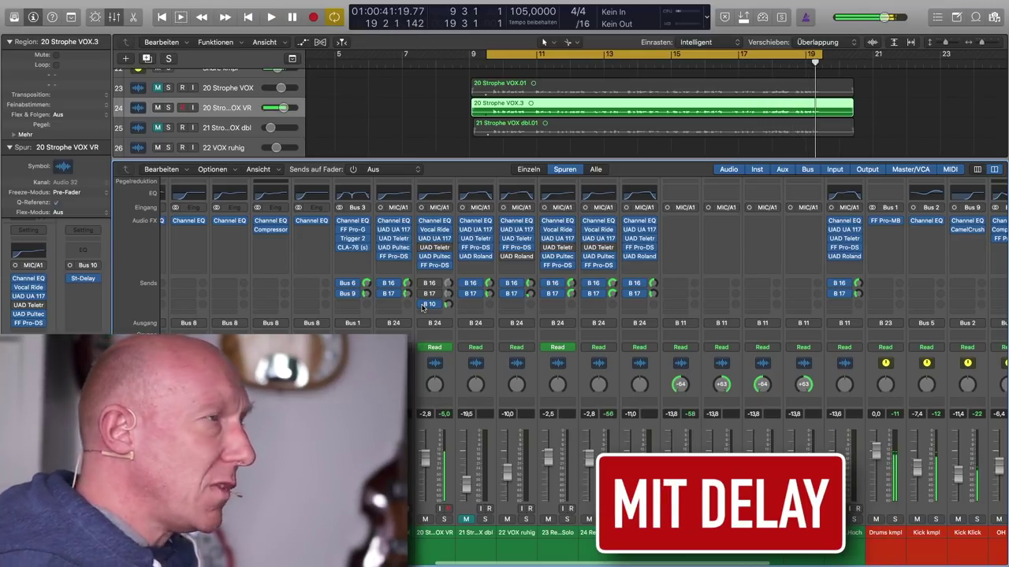